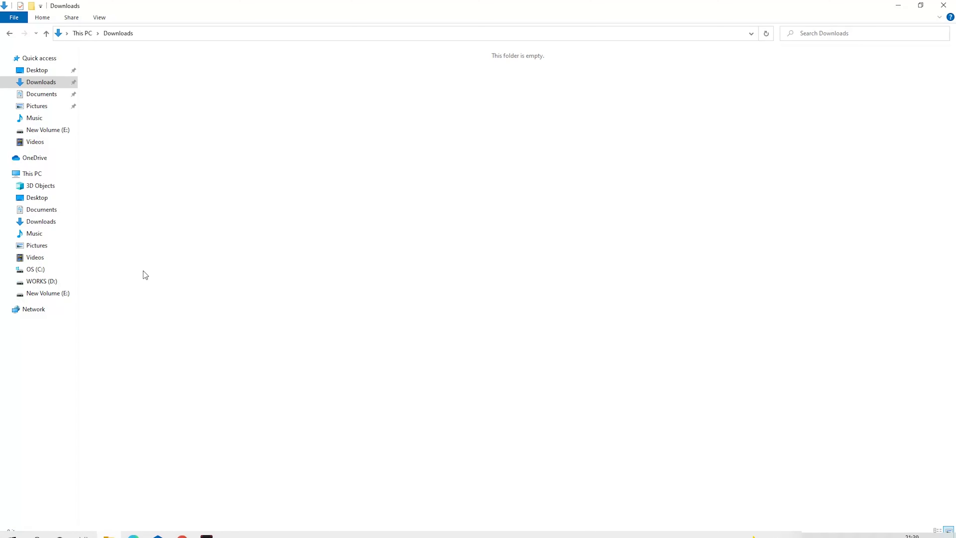
- Add a new folder named 'Miner' to the Downloads folder using New > Folder
{"action": "right_click", "coordinate": [175, 197]}
{"action": "mouse_move", "coordinate": [222, 331]}
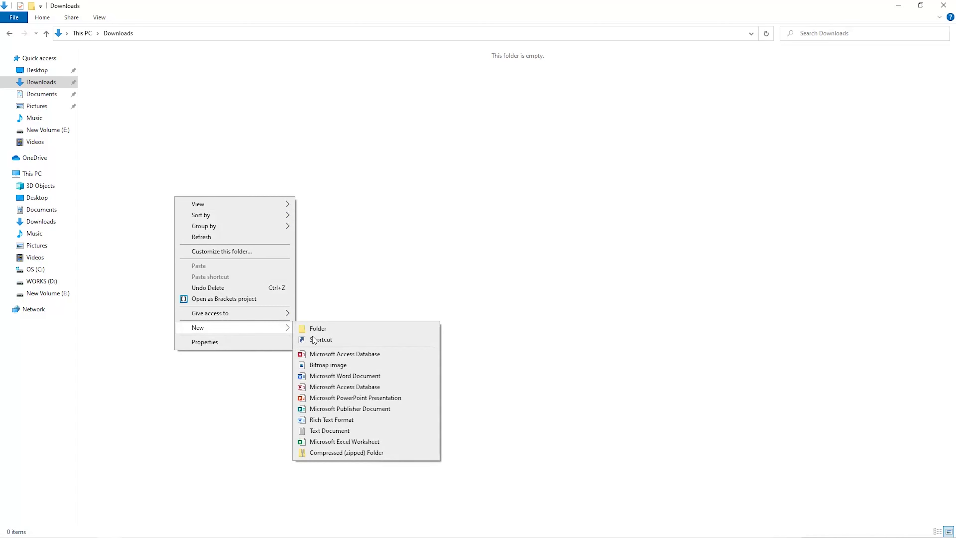
{"action": "left_click", "coordinate": [340, 332]}
{"action": "type", "text": "Miner"}
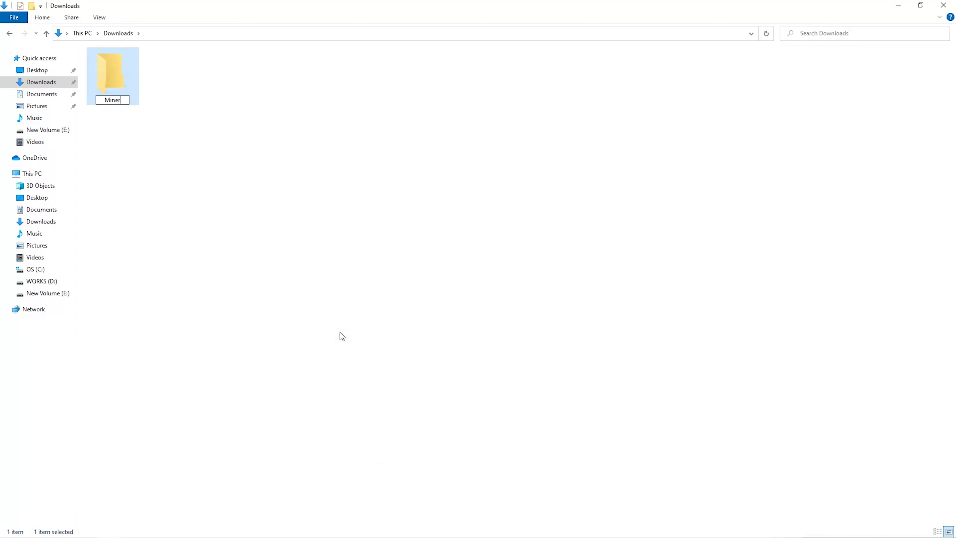
{"action": "key", "text": "Return"}
- Launch Windows Security from the Start search
{"action": "key", "text": "super"}
{"action": "type", "text": "wind"}
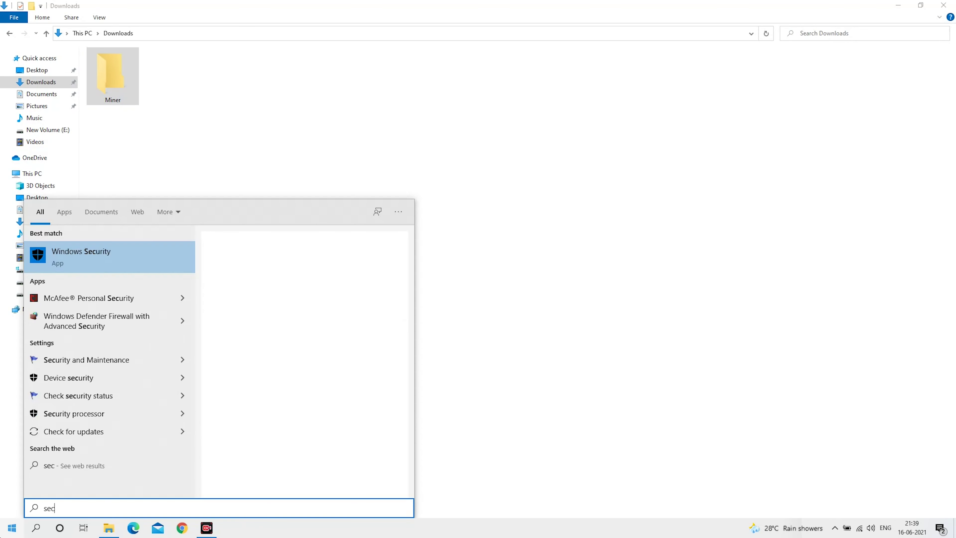
{"action": "key", "text": "Return"}
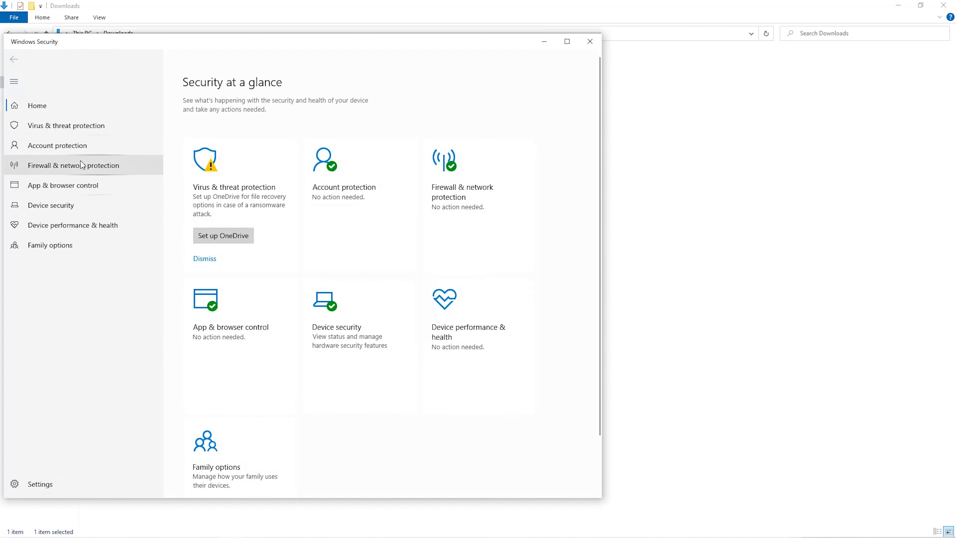
- Go to Virus & threat protection settings and open the Add or remove exclusions page
{"action": "left_click", "coordinate": [74, 119]}
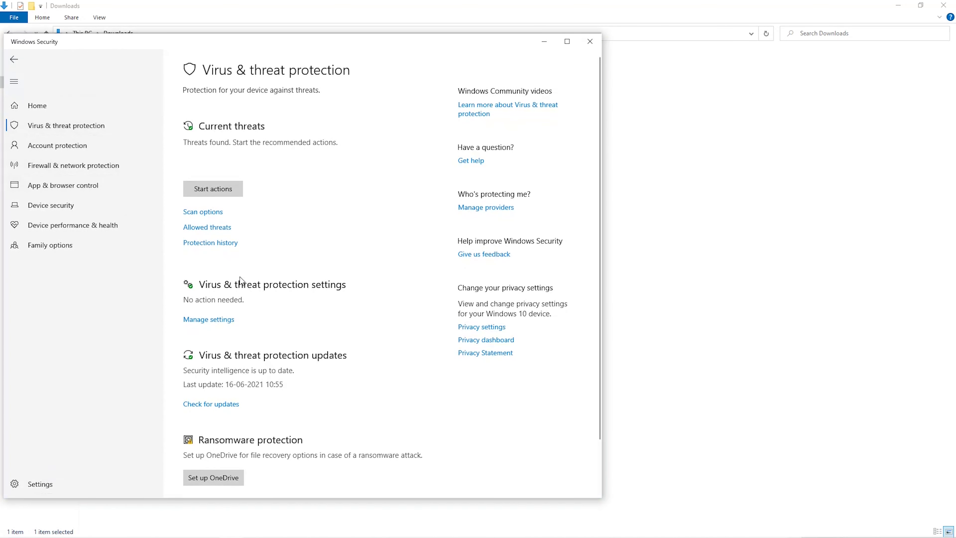
{"action": "scroll", "coordinate": [242, 281], "scroll_direction": "down", "scroll_amount": 2}
{"action": "left_click", "coordinate": [226, 263]}
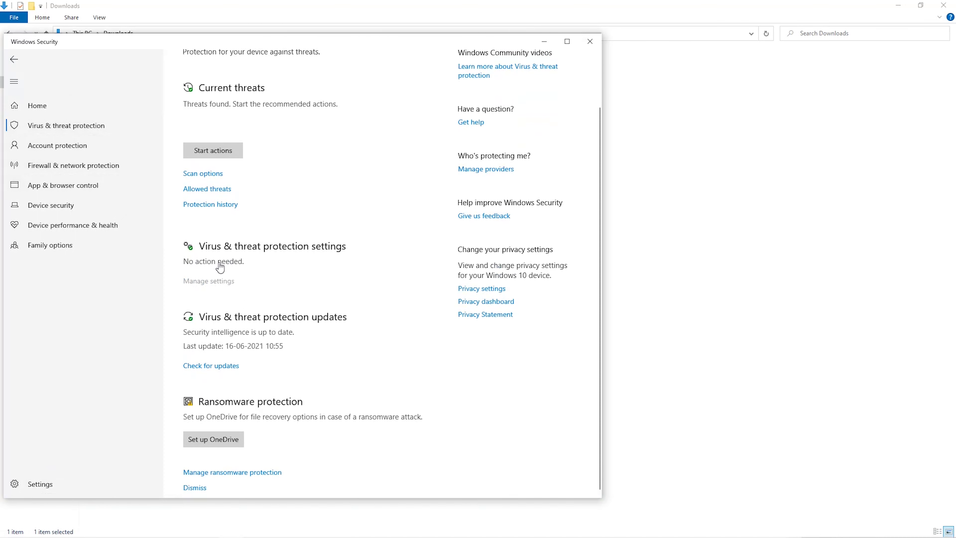
{"action": "scroll", "coordinate": [236, 327], "scroll_direction": "down", "scroll_amount": 10}
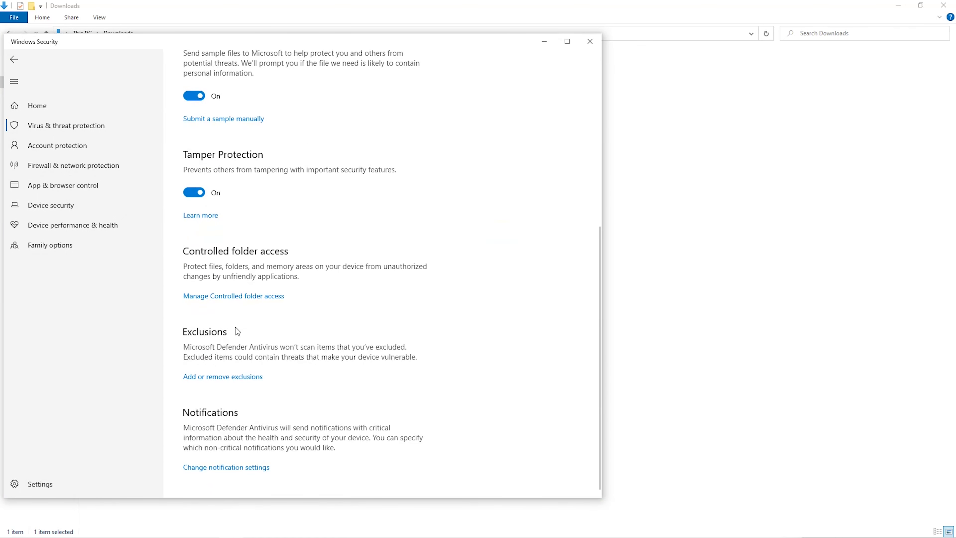
{"action": "left_click", "coordinate": [237, 380]}
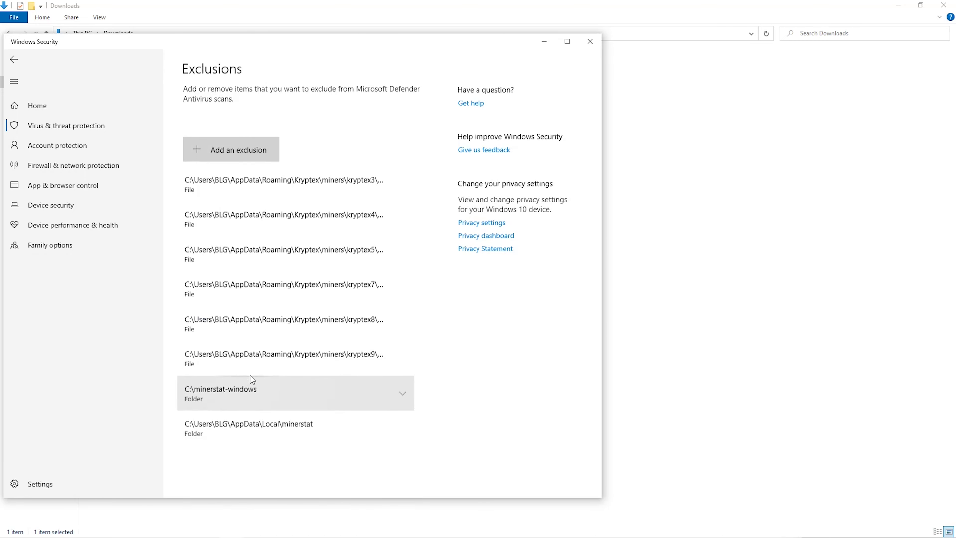
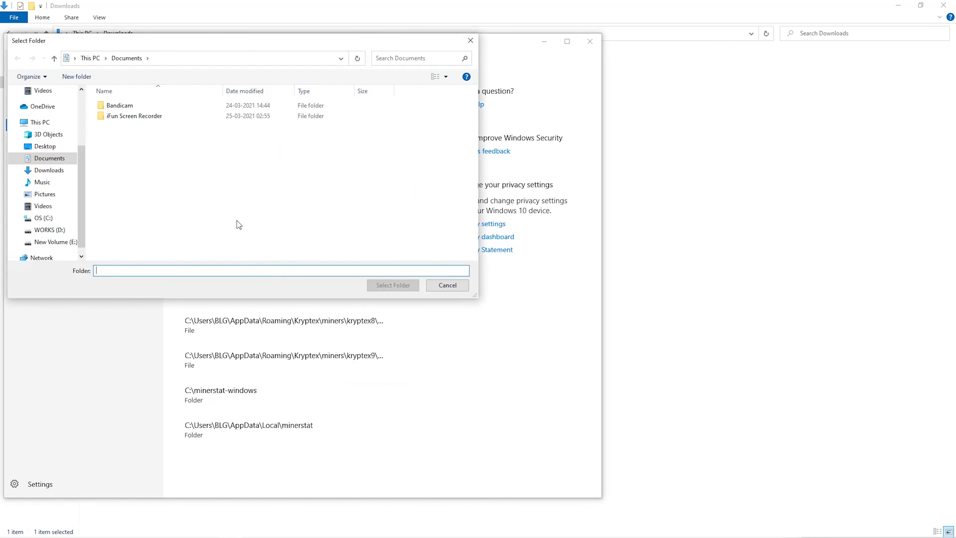
- Pick Downloads\Miner in the Select Folder dialog as the antivirus exclusion
{"action": "left_click", "coordinate": [61, 184]}
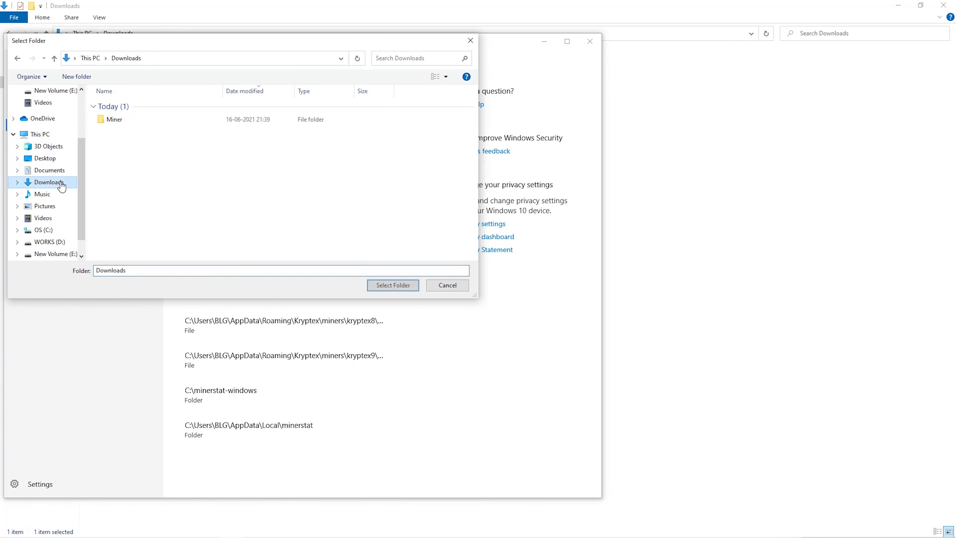
{"action": "left_click", "coordinate": [279, 124]}
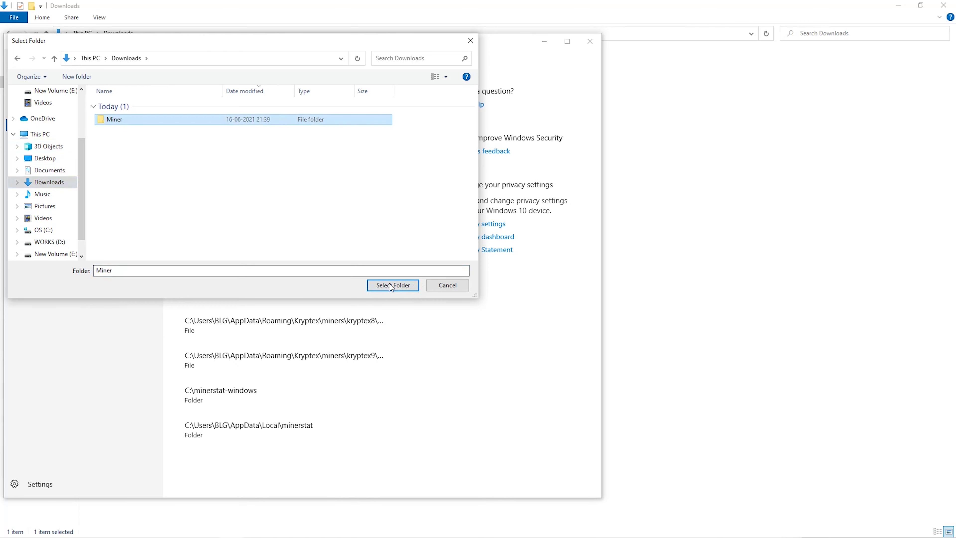
{"action": "left_click", "coordinate": [382, 288]}
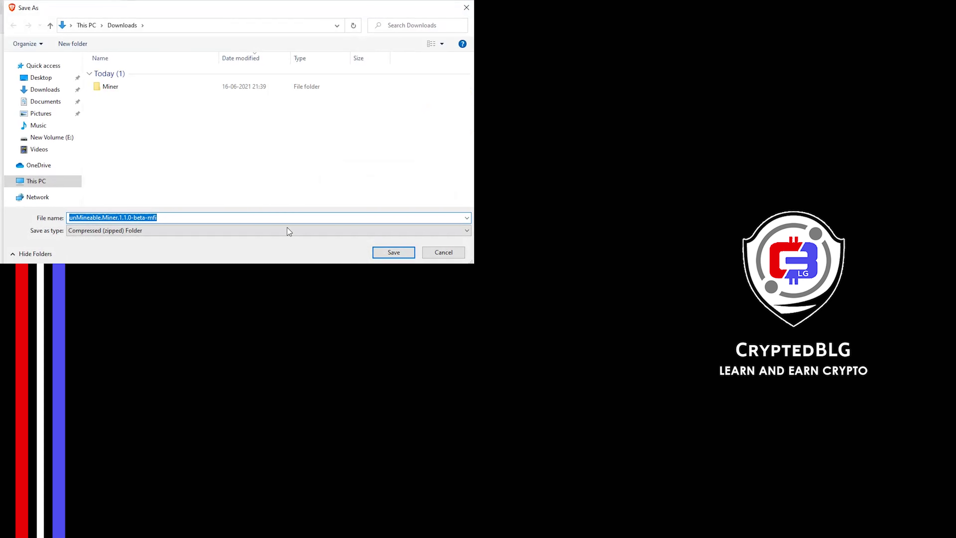
- Save the unMineable.Miner.1.1.0-beta-mfi zip into the Downloads\Miner folder
{"action": "left_click", "coordinate": [169, 88]}
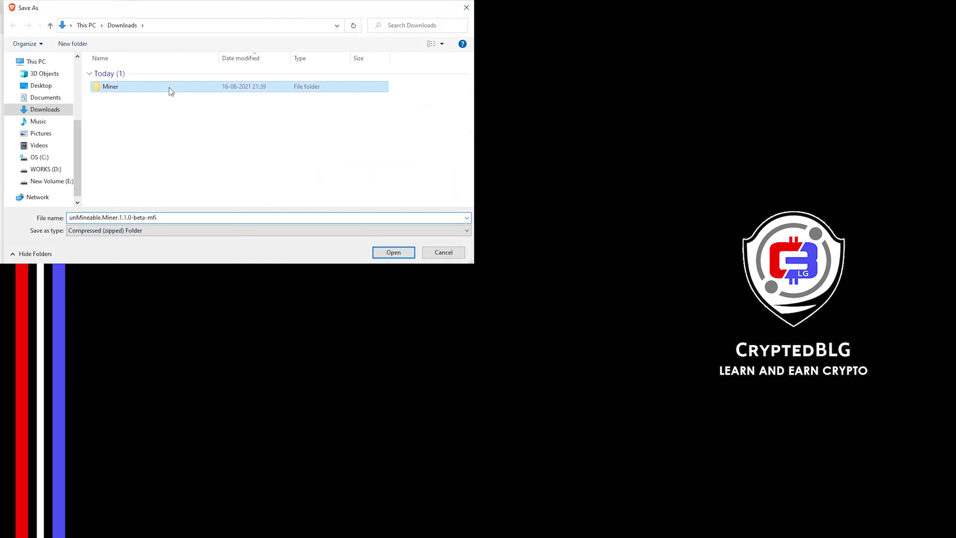
{"action": "double_click", "coordinate": [168, 87]}
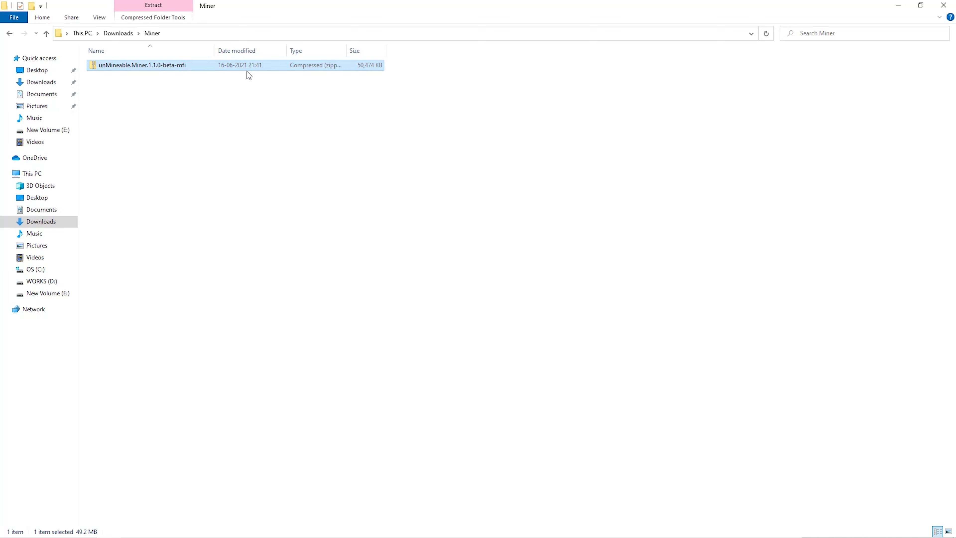
- Extract the miner zip with 7-Zip Extract Here and launch unMineable Miner 1.1.0-beta-mfi
{"action": "right_click", "coordinate": [247, 71]}
{"action": "mouse_move", "coordinate": [294, 133]}
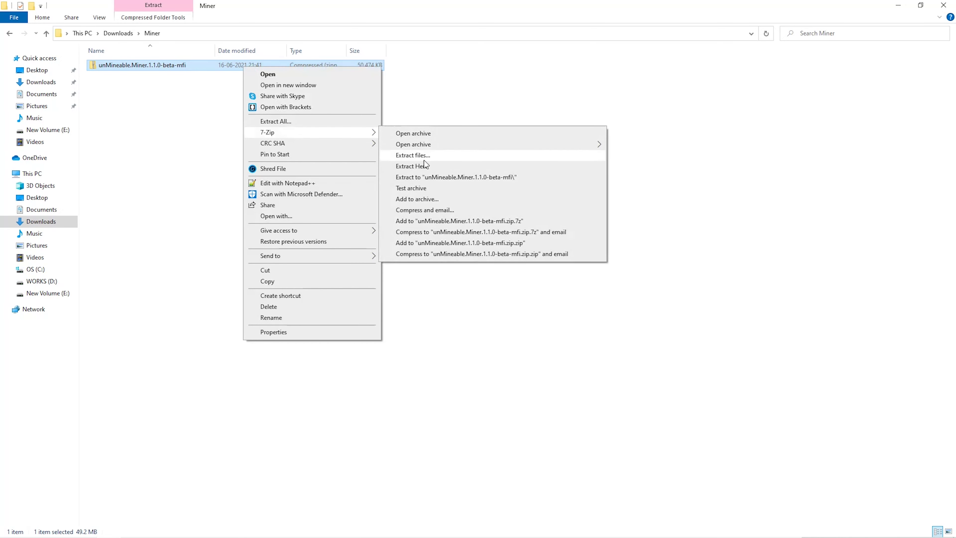
{"action": "left_click", "coordinate": [427, 166]}
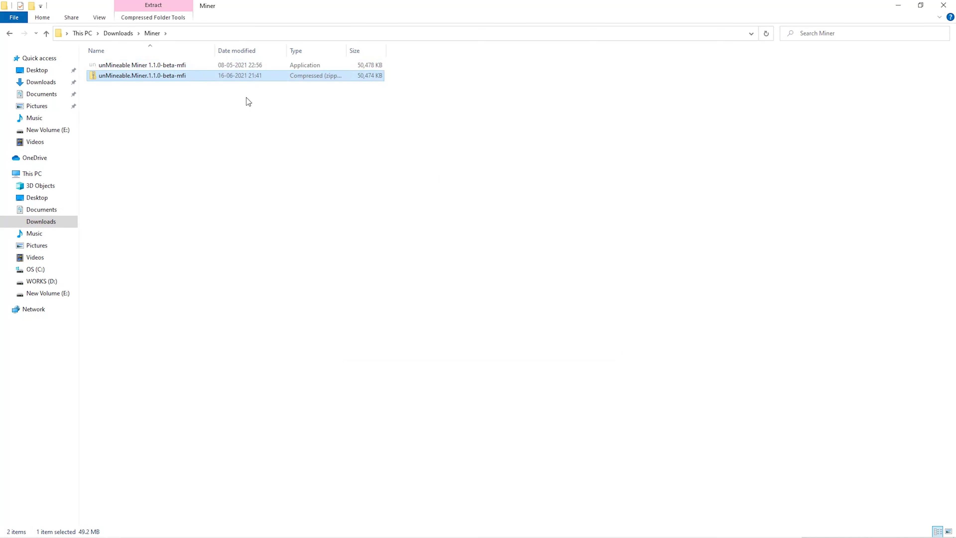
{"action": "double_click", "coordinate": [235, 68]}
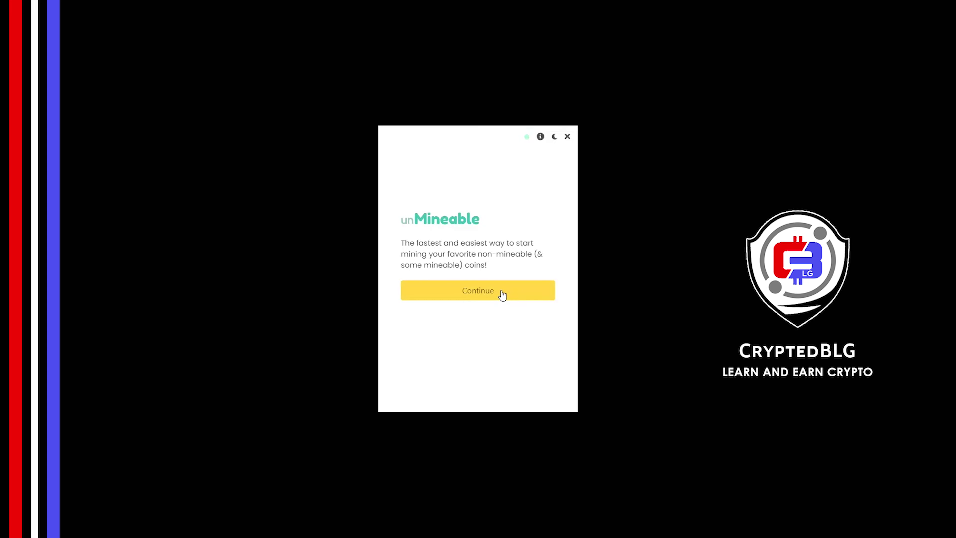
- Continue past the welcome screen, choose Graphics Card (GPU) as mining hardware, and proceed
{"action": "left_click", "coordinate": [503, 296]}
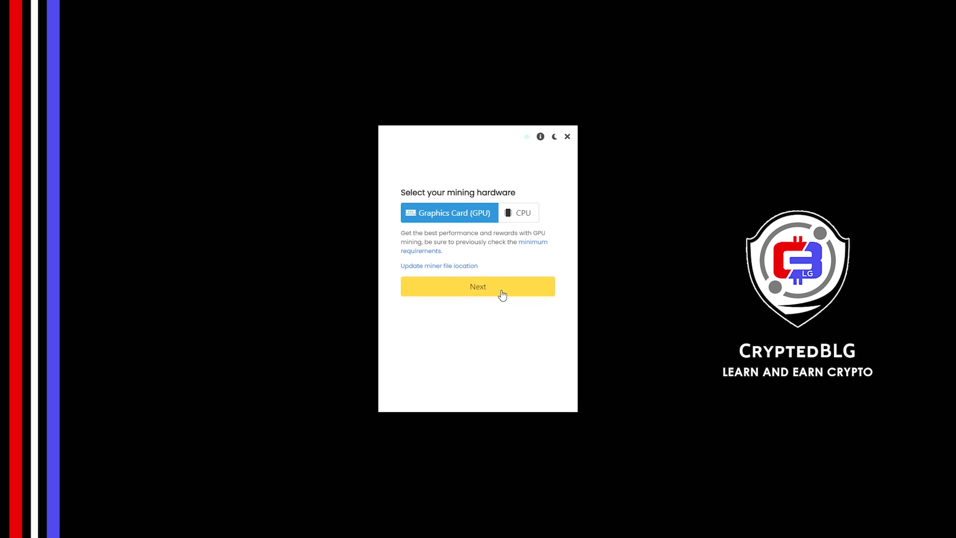
{"action": "left_click", "coordinate": [515, 219]}
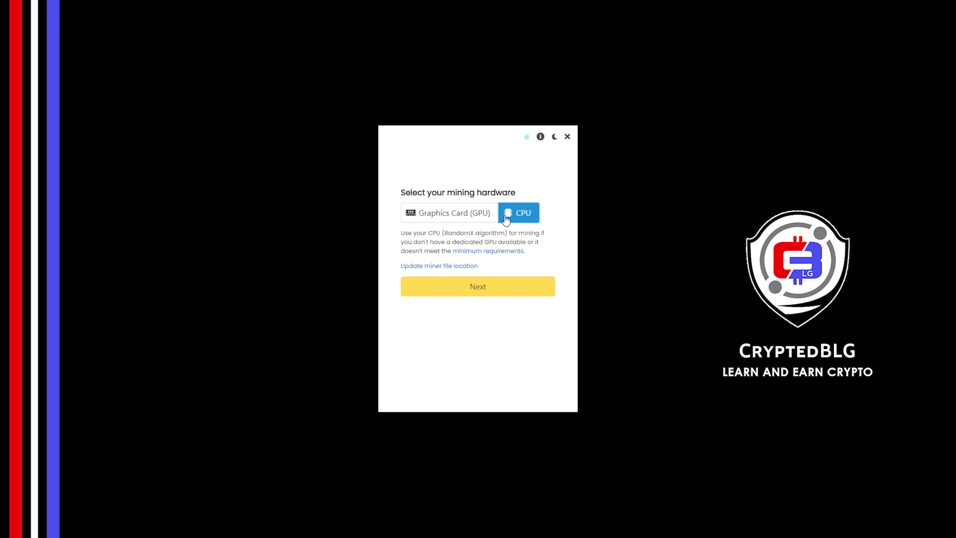
{"action": "left_click", "coordinate": [461, 221]}
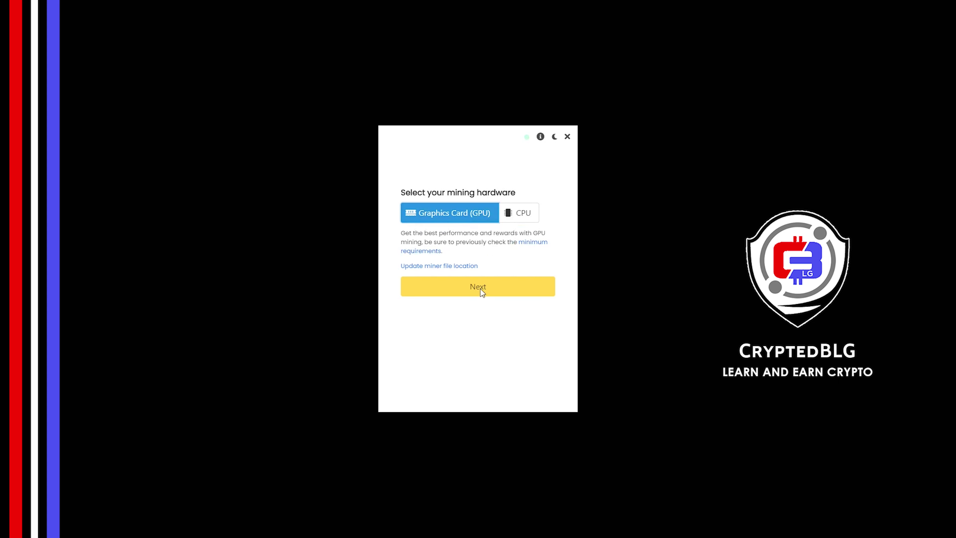
{"action": "left_click", "coordinate": [453, 294]}
- Filter the coin list by 'doge' and select Dogelon Mars
{"action": "left_click", "coordinate": [440, 212]}
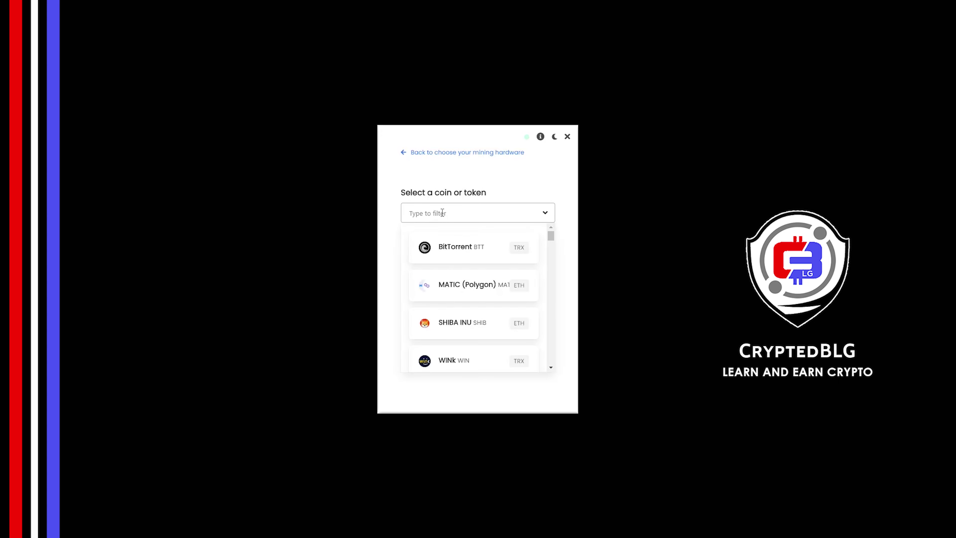
{"action": "type", "text": "doge"}
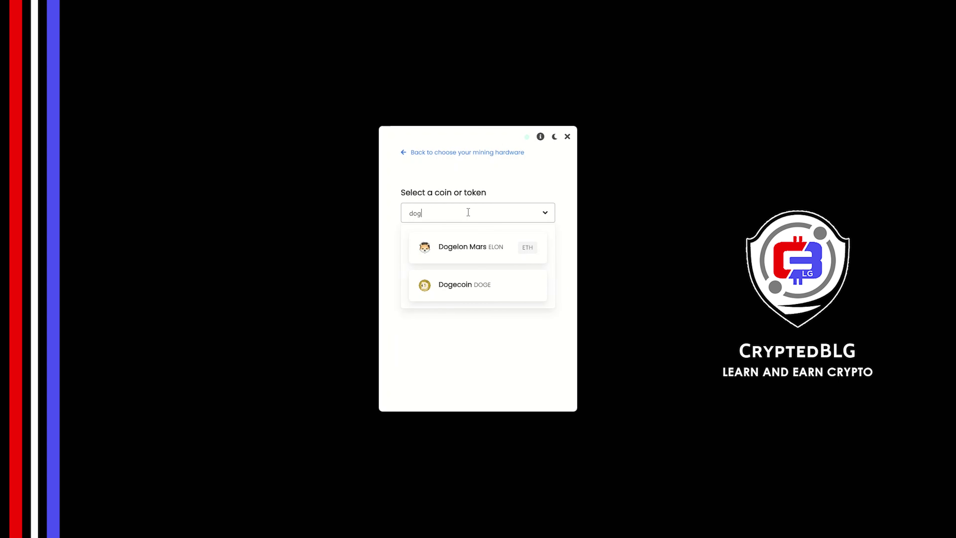
{"action": "left_click", "coordinate": [473, 258]}
- Paste the wallet address and start mining Dogelon Mars
{"action": "left_click", "coordinate": [472, 251]}
{"action": "key", "text": "ctrl+v"}
{"action": "key", "text": "ctrl+a"}
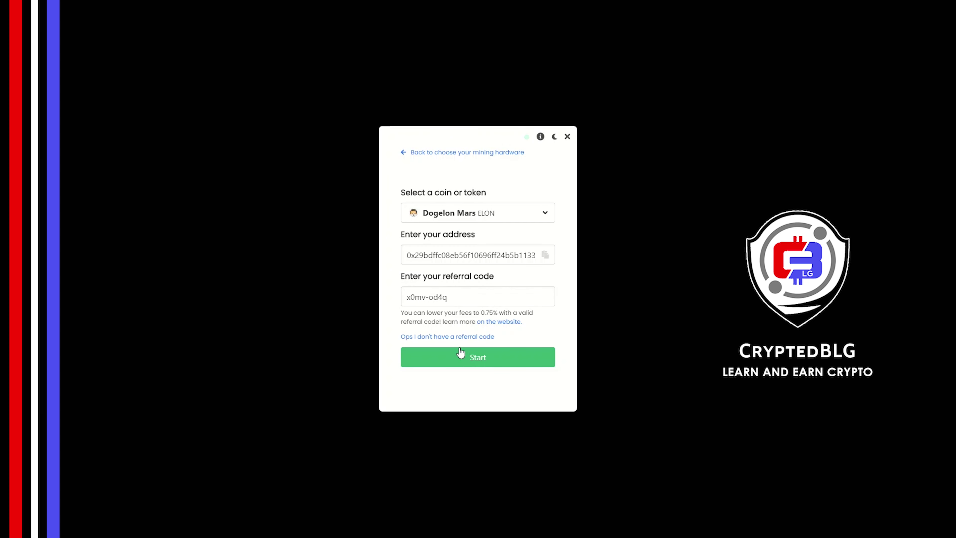
{"action": "left_click", "coordinate": [462, 356]}
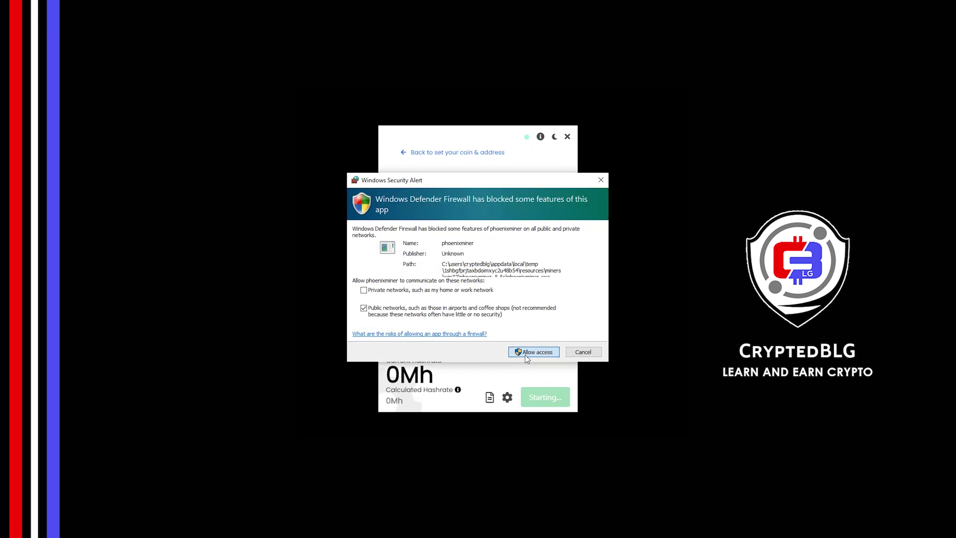
- Allow the miner through the Windows Defender Firewall alert
{"action": "left_click", "coordinate": [533, 352]}
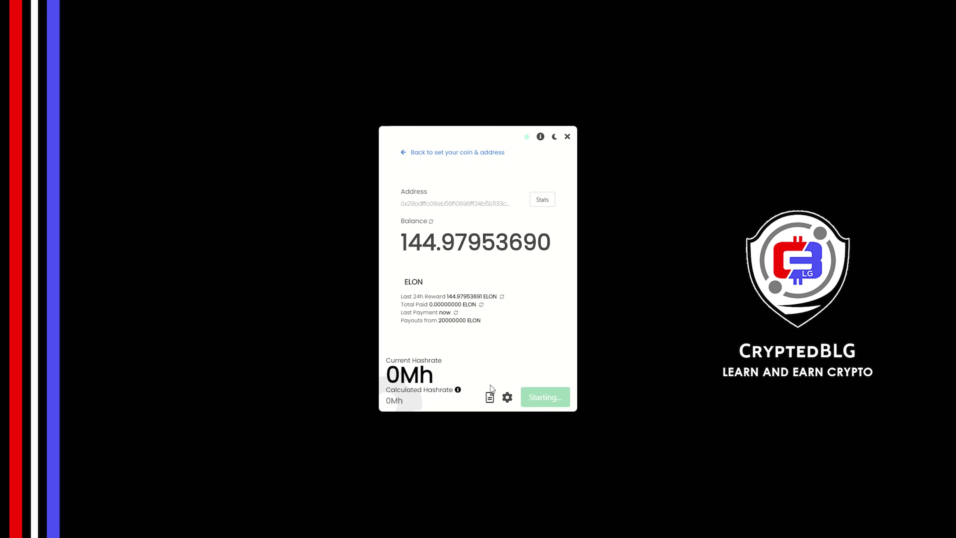
{"action": "left_click", "coordinate": [507, 396]}
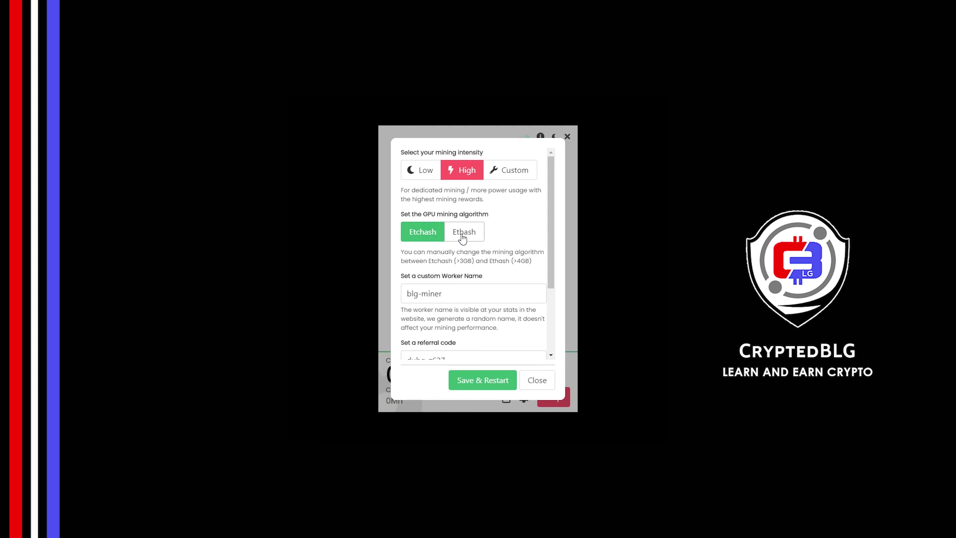
{"action": "left_click", "coordinate": [473, 292]}
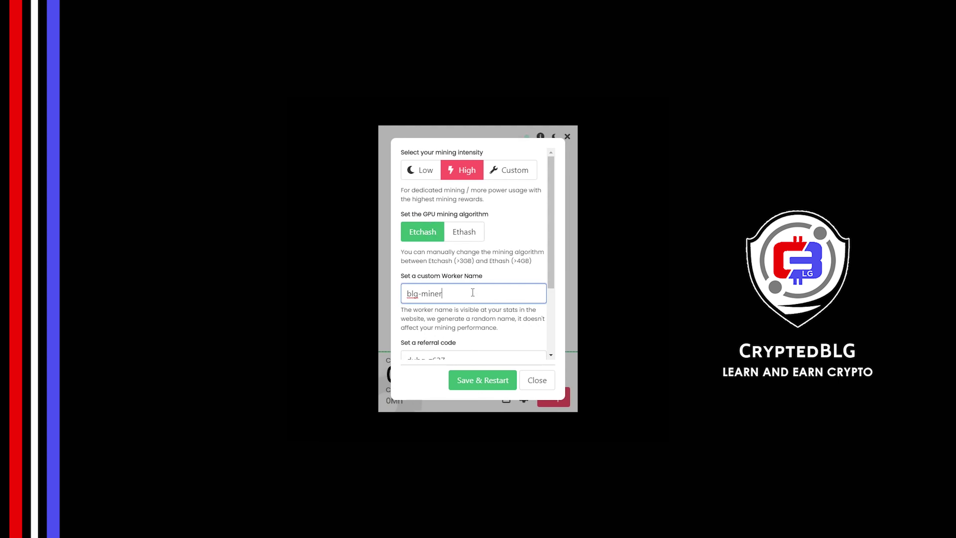
{"action": "left_click_drag", "start_coordinate": [472, 292], "coordinate": [399, 303]}
{"action": "left_click", "coordinate": [456, 314]}
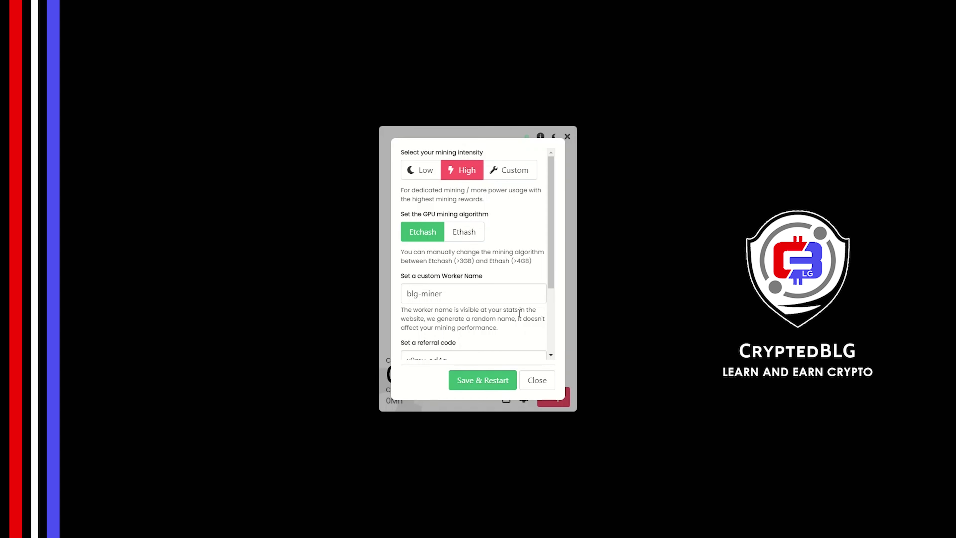
{"action": "scroll", "coordinate": [519, 312], "scroll_direction": "down", "scroll_amount": 3}
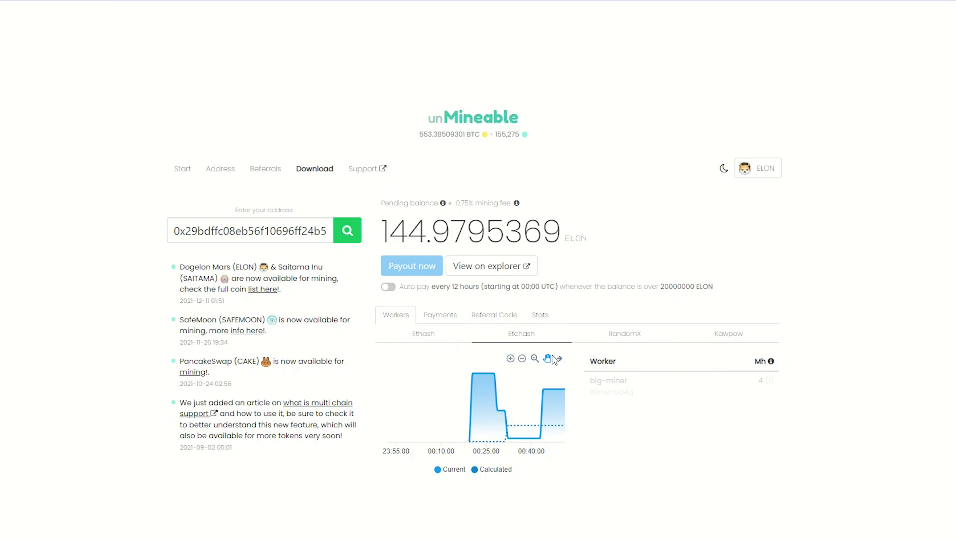
- Review the Payments, Referral Code and Stats tabs, then switch on Auto pay
{"action": "left_click", "coordinate": [444, 314]}
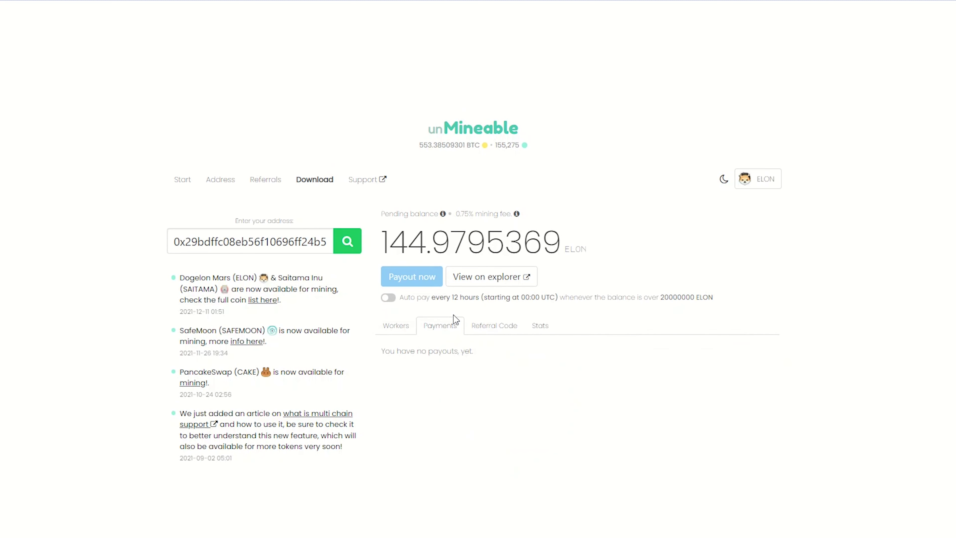
{"action": "left_click", "coordinate": [485, 332]}
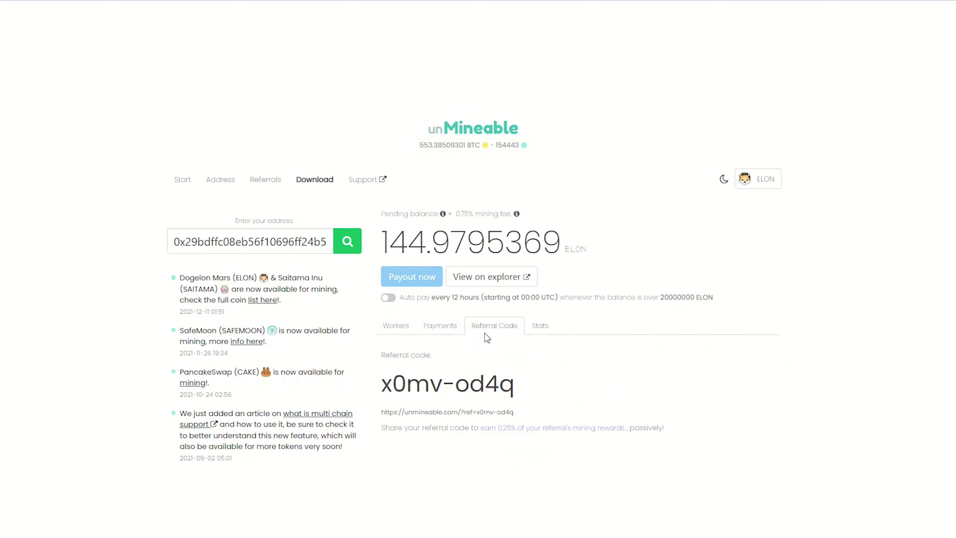
{"action": "left_click", "coordinate": [539, 325]}
{"action": "scroll", "coordinate": [537, 338], "scroll_direction": "down", "scroll_amount": 3}
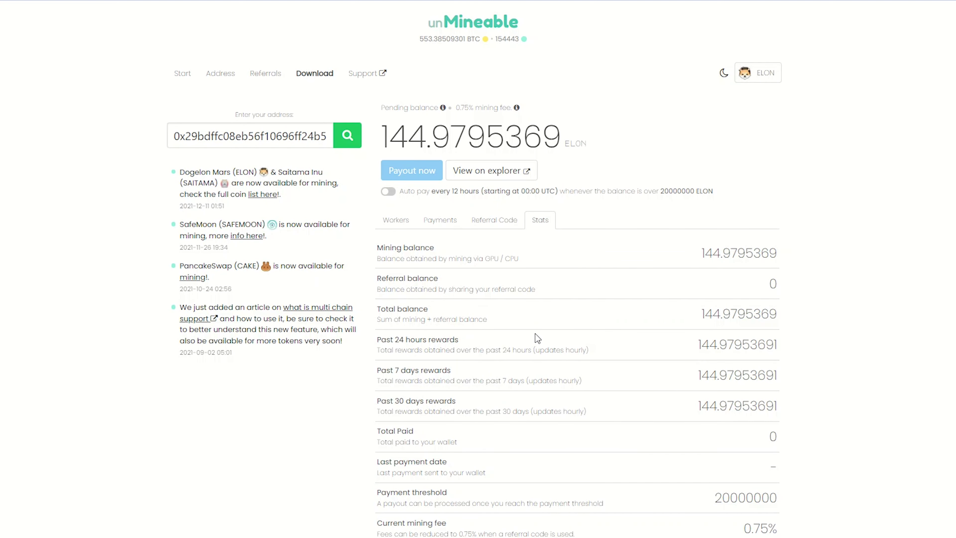
{"action": "left_click", "coordinate": [390, 196]}
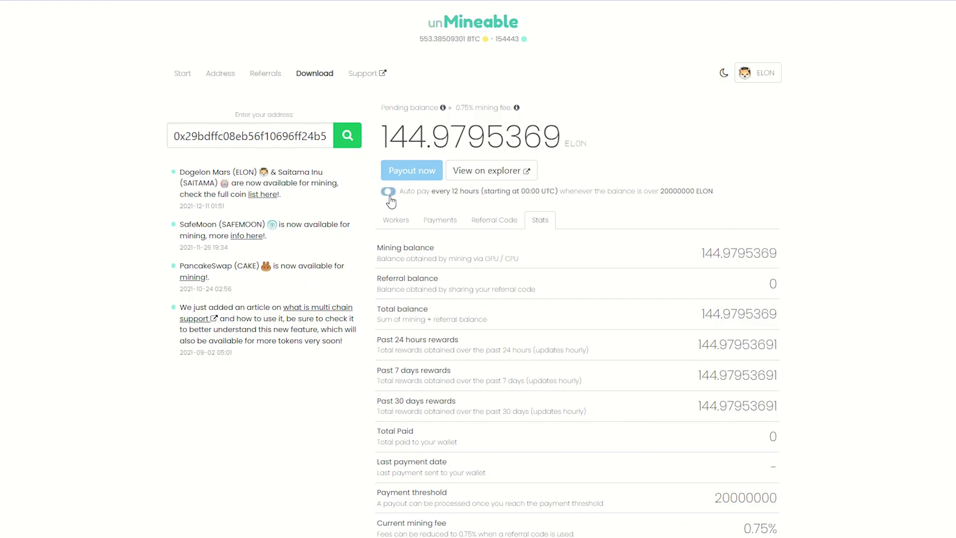